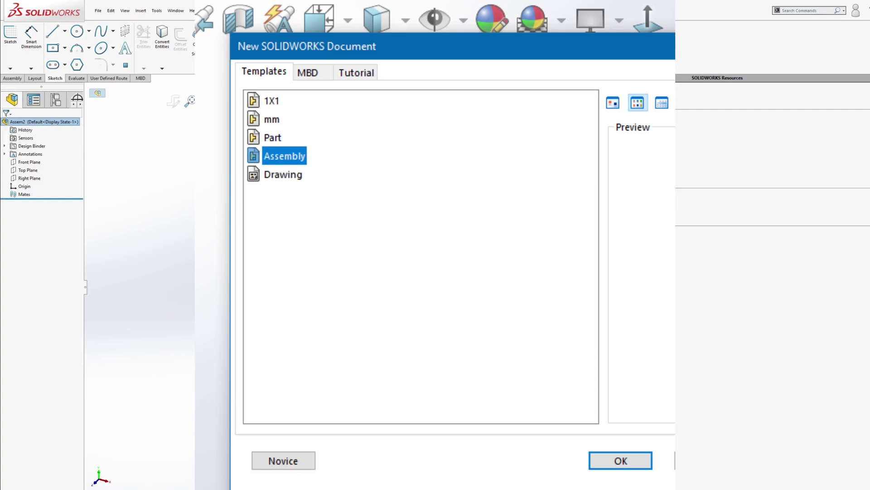
Browse the Design Library to routing > piping > threaded fittings (npt).
left_click(496, 132)
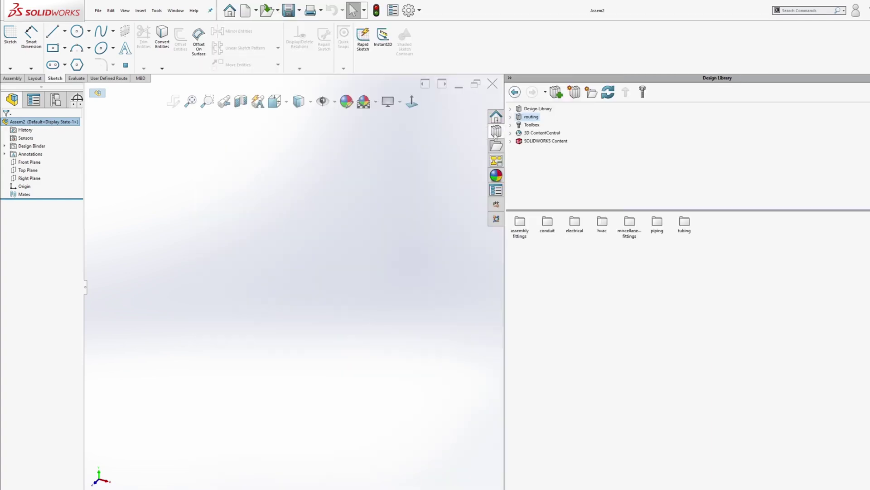
left_click(532, 118)
double_click(657, 222)
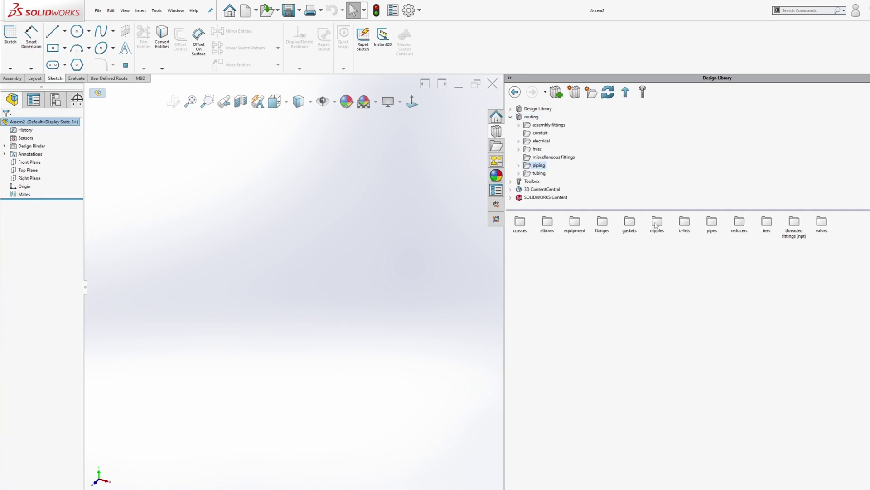
double_click(790, 224)
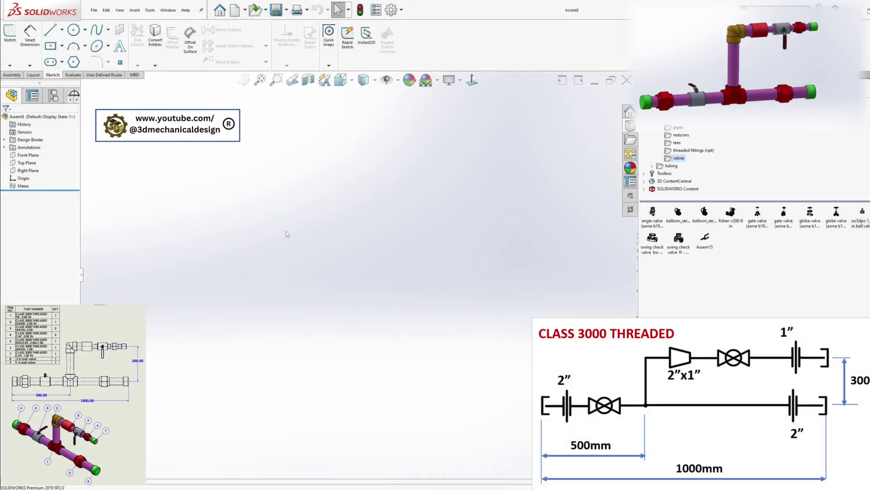
Turn on View Origins and list the threaded fittings (npt) parts.
left_click(398, 80)
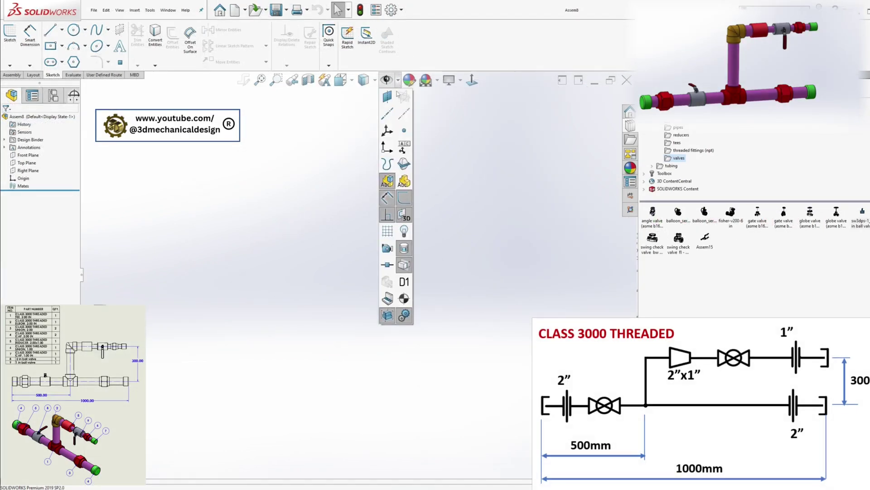
left_click(387, 153)
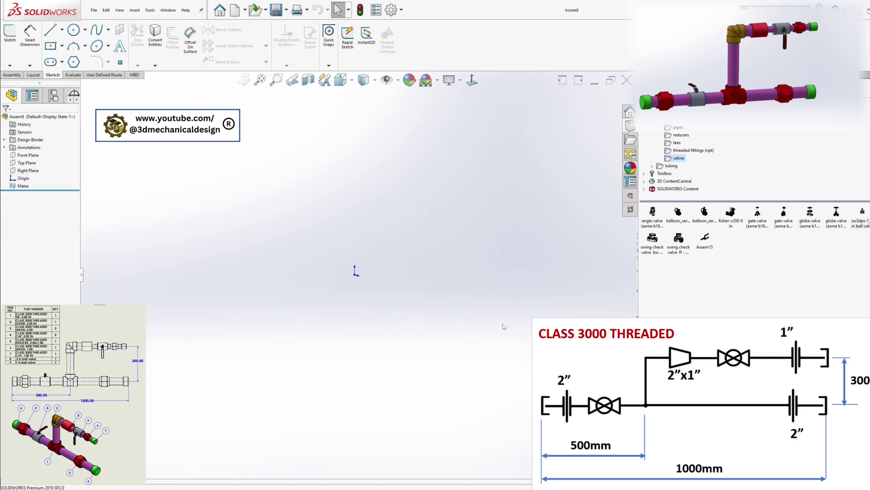
left_click(684, 151)
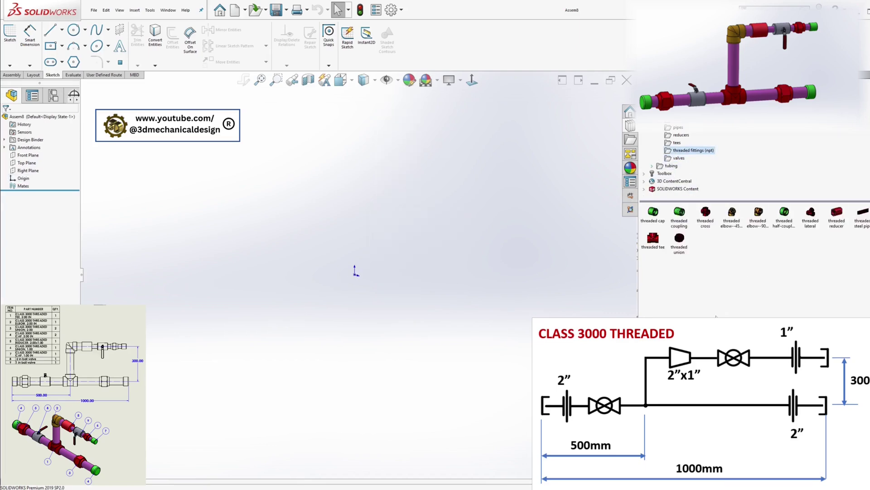
Place the threaded tee at the origin and use threaded elbow--90deg for route bends.
left_click_drag(653, 238, 359, 278)
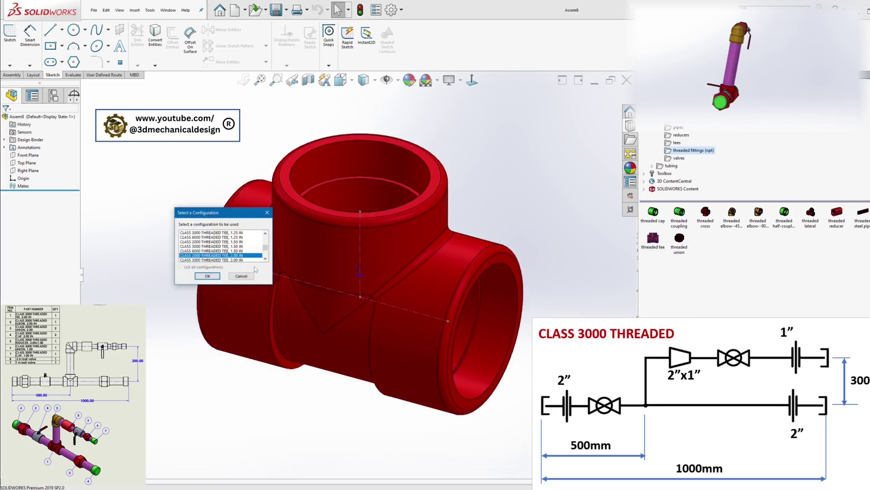
left_click(207, 276)
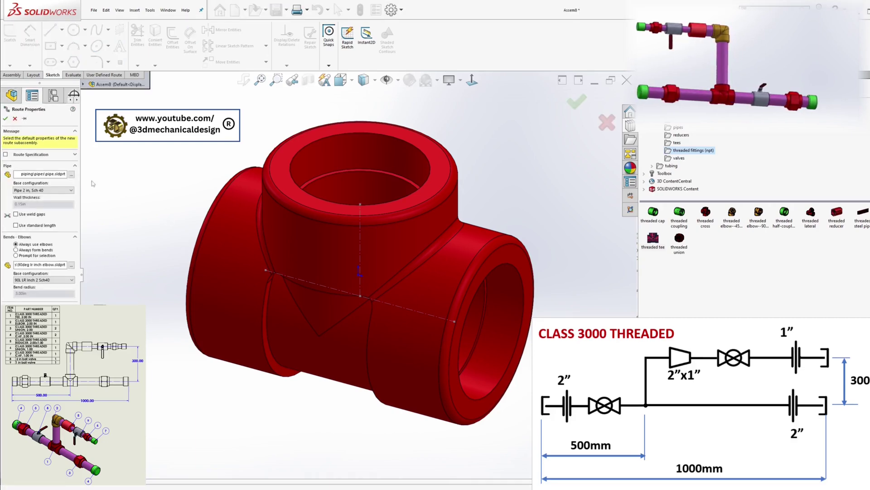
left_click(71, 266)
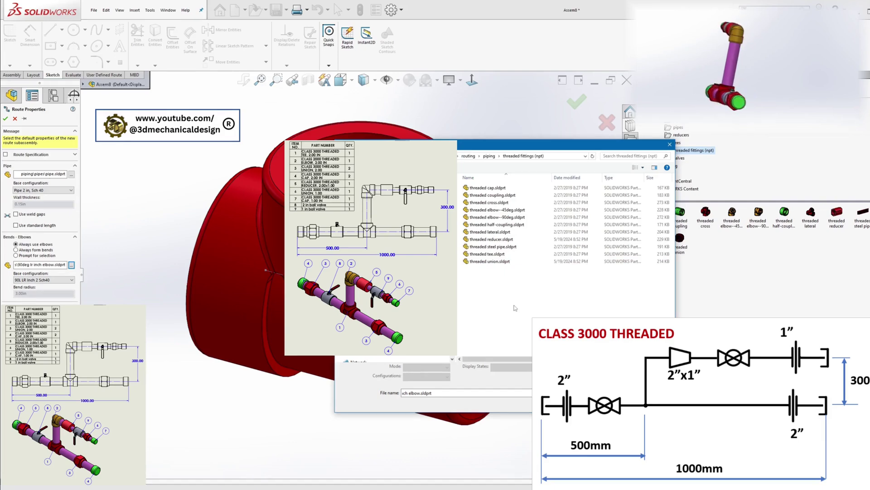
double_click(483, 218)
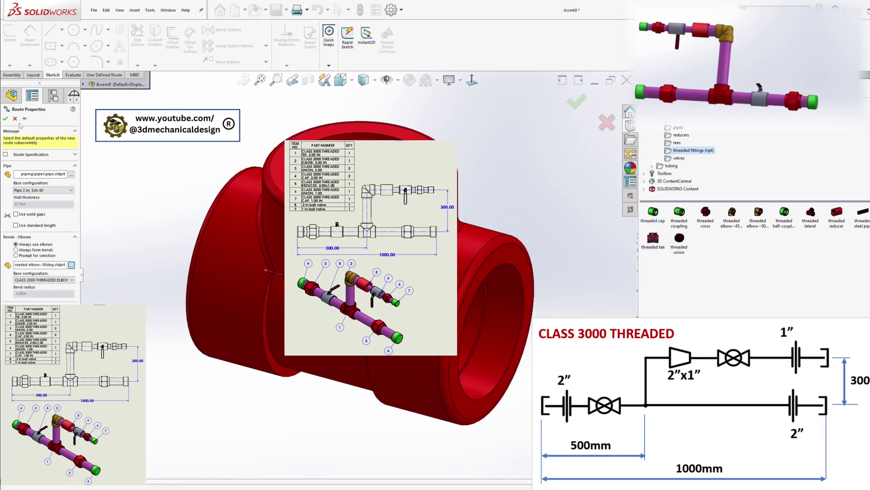
left_click(5, 119)
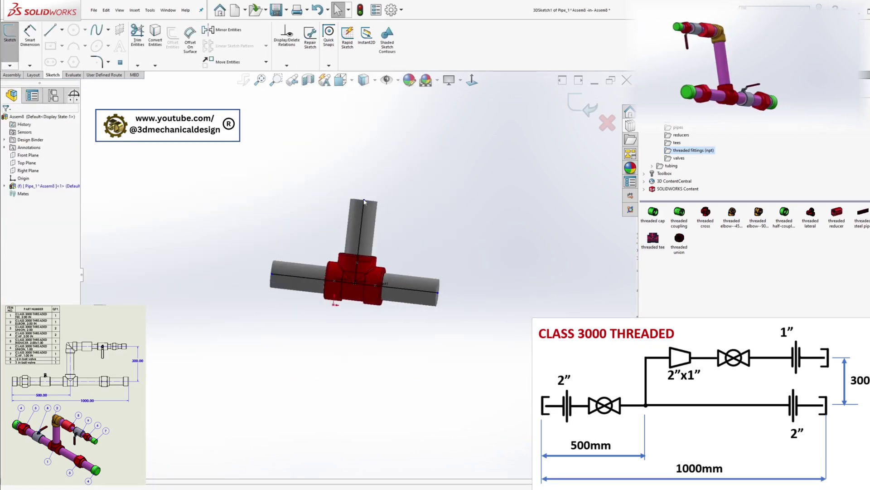
Raise the tee's branch pipe and sketch a horizontal run rightward from its top, forming an elbow.
left_click_drag(364, 202, 370, 150)
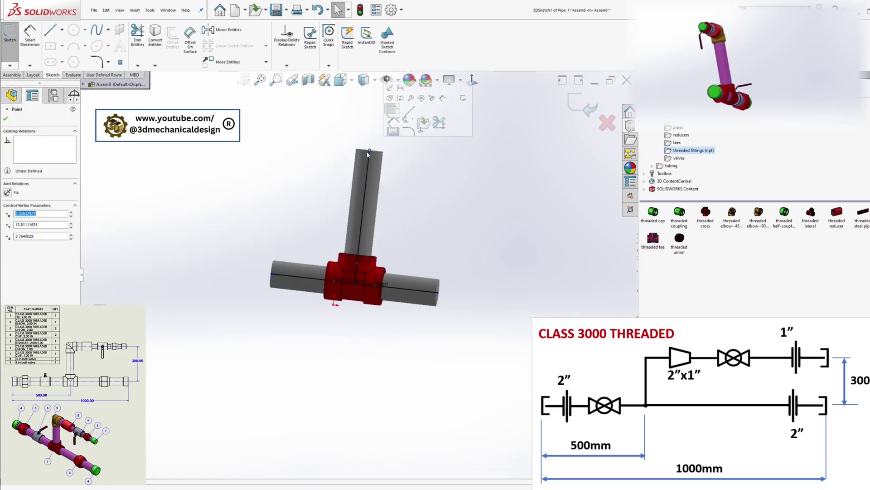
left_click(56, 30)
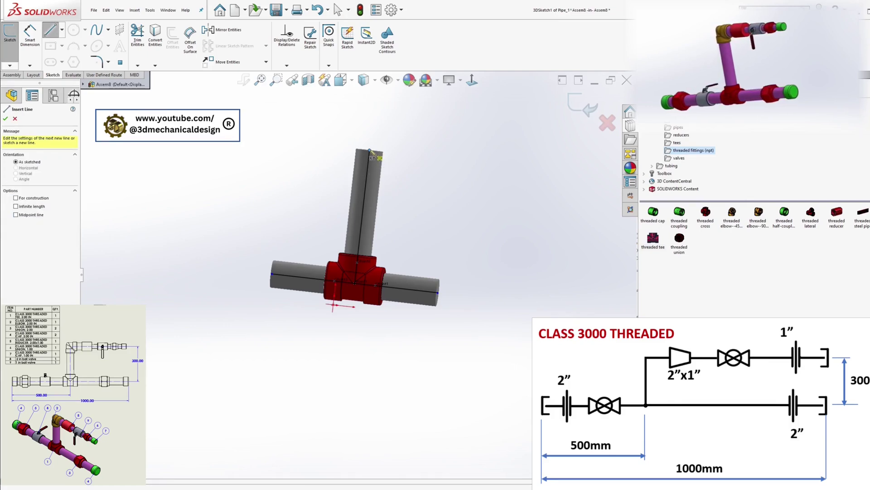
left_click(369, 151)
left_click(484, 164)
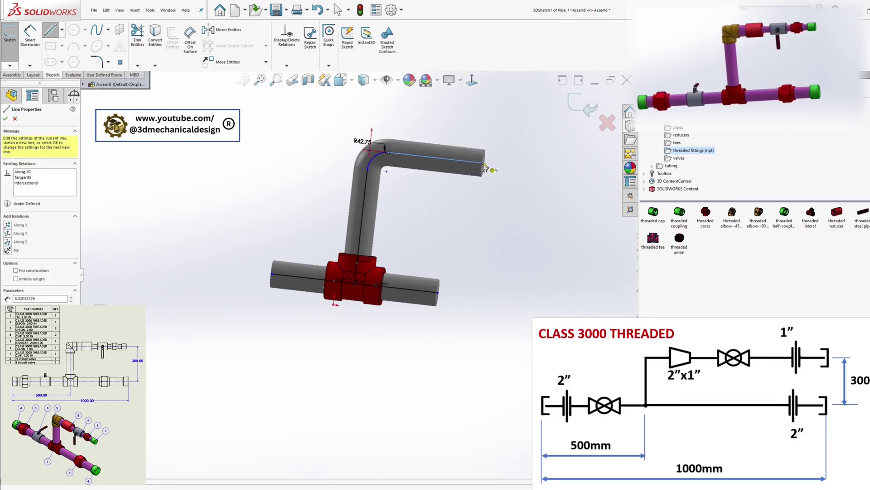
left_click(6, 118)
key("Escape")
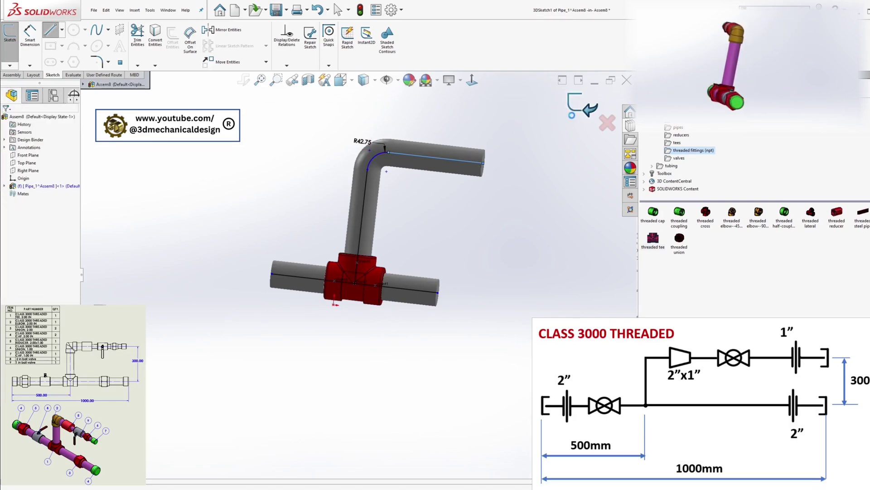
left_click(572, 115)
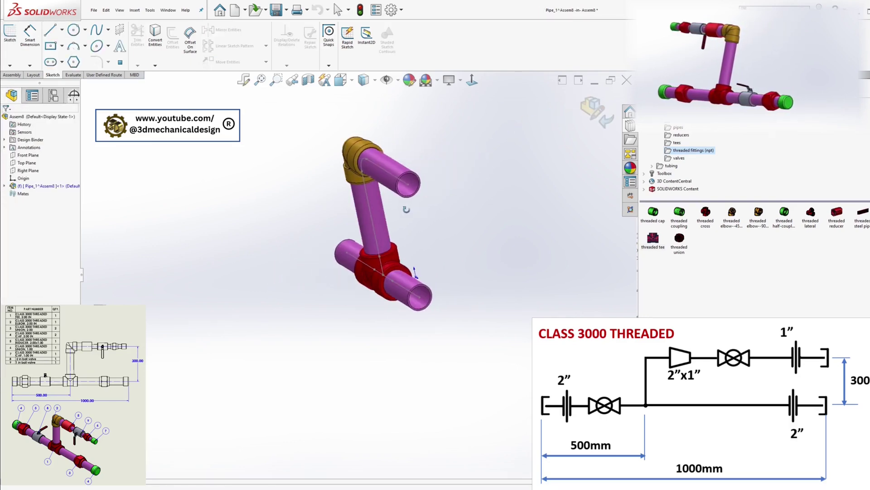
left_click(4, 186)
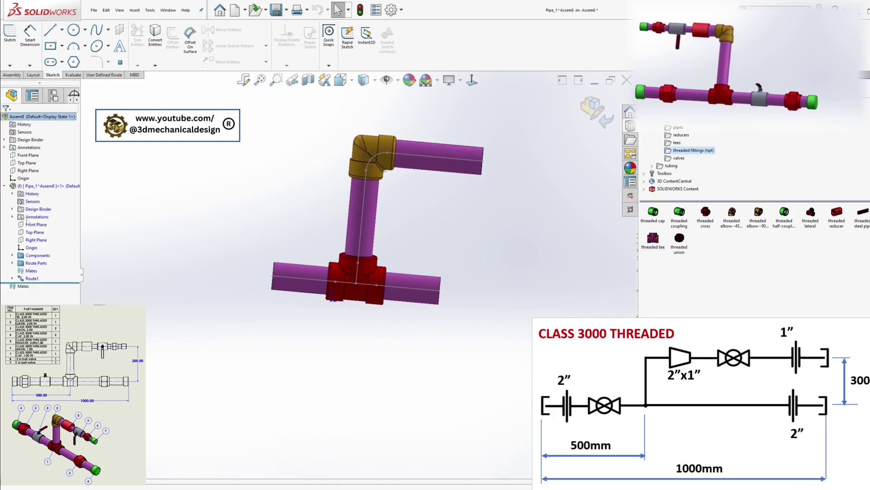
Edit Route1 and lengthen the main pipe's left end in front view.
right_click(31, 278)
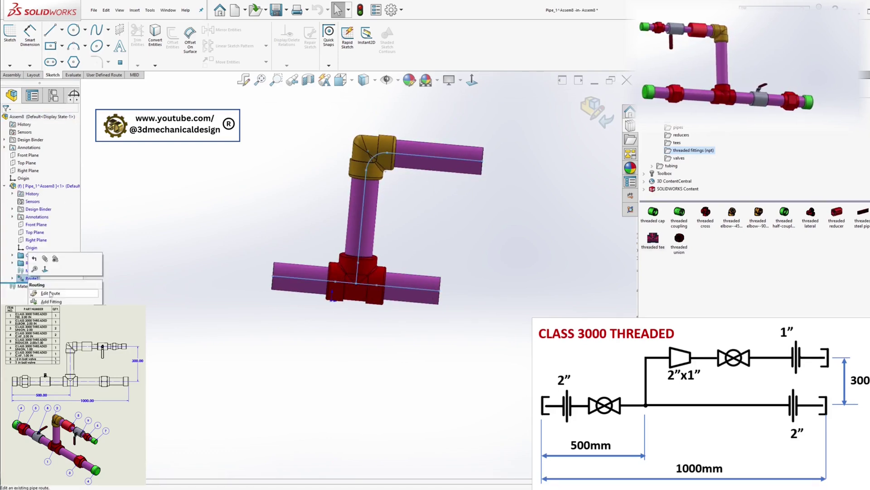
left_click(46, 290)
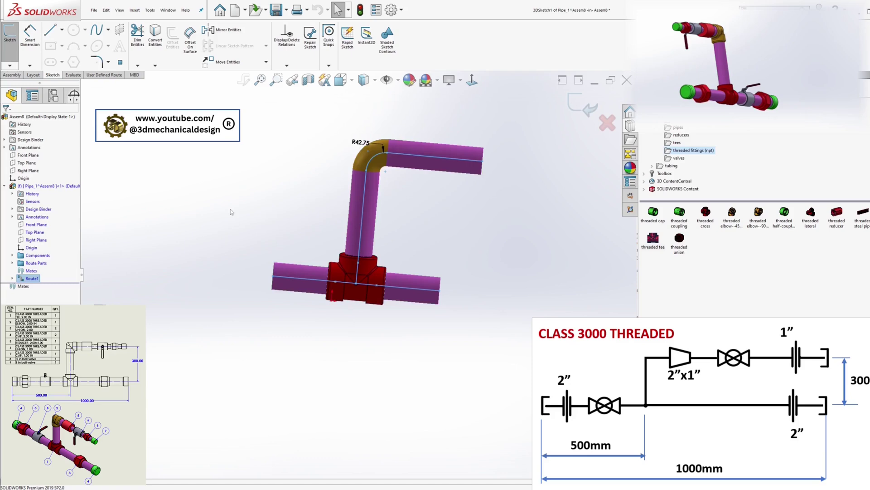
scroll(344, 289, "up", 5)
key("ctrl+1")
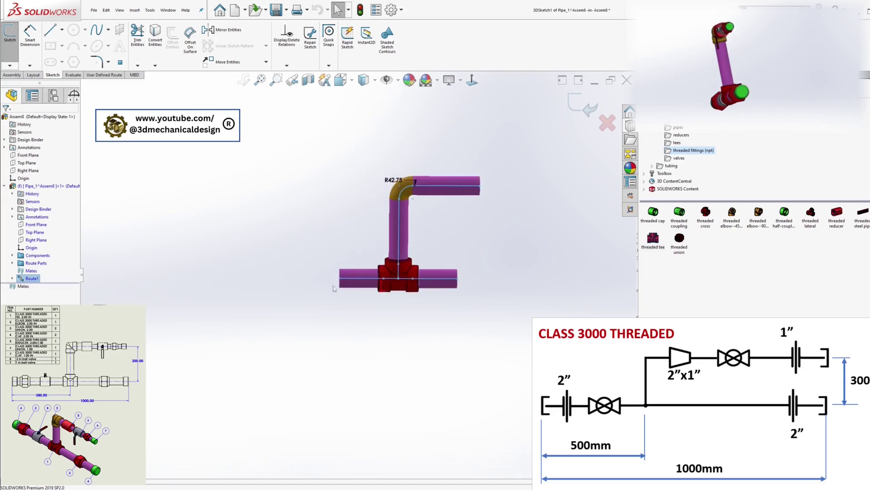
left_click_drag(339, 282, 277, 278)
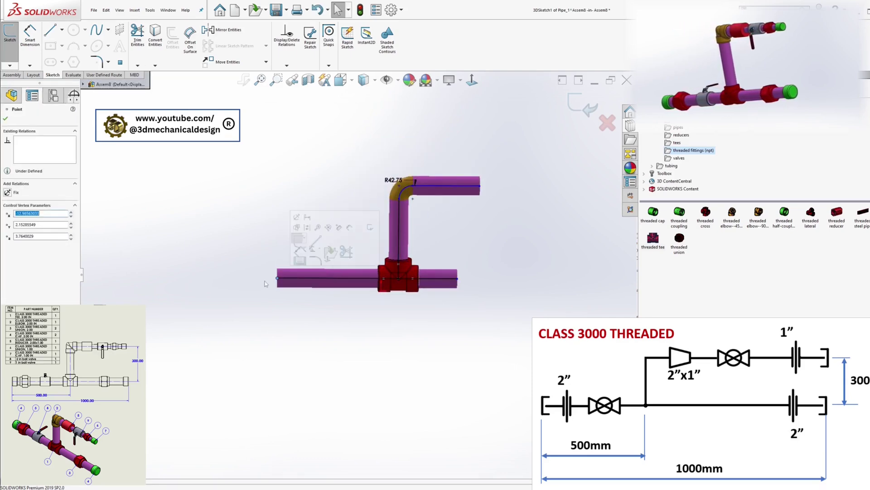
Fit a threaded union and a Class 3000 2.00 IN threaded cap on the left end.
left_click_drag(679, 239, 276, 279)
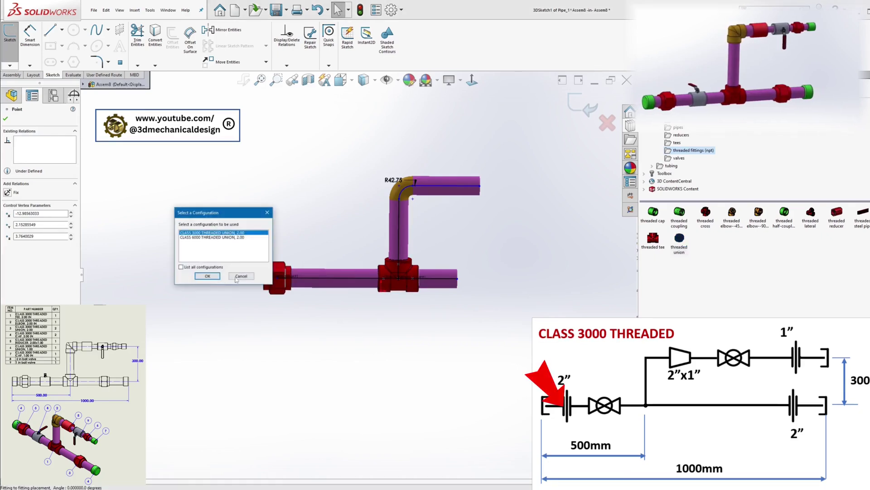
left_click(207, 276)
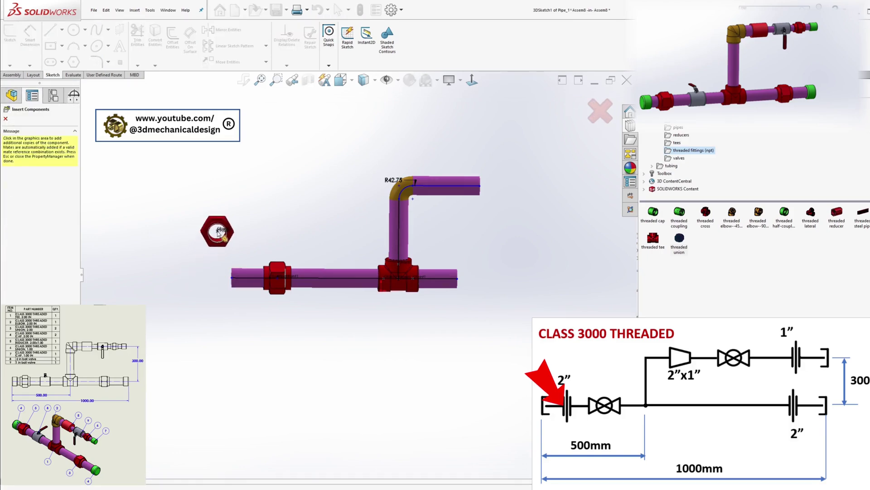
key("Escape")
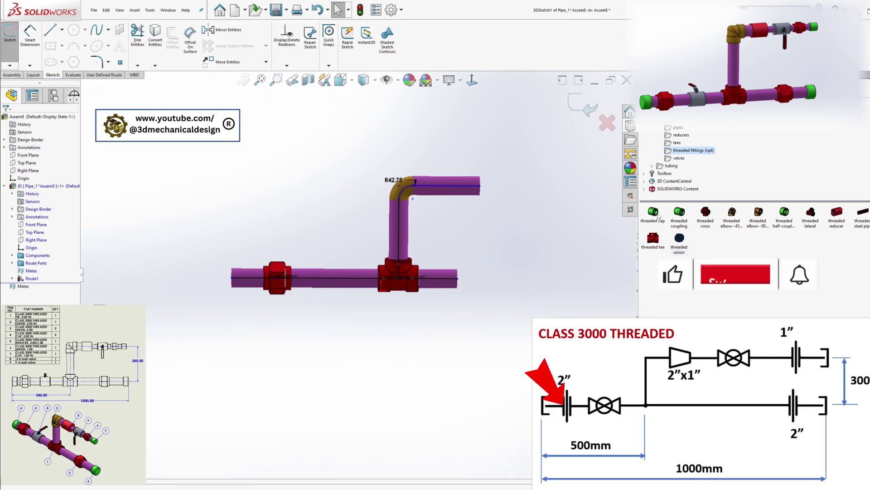
left_click_drag(653, 213, 236, 285)
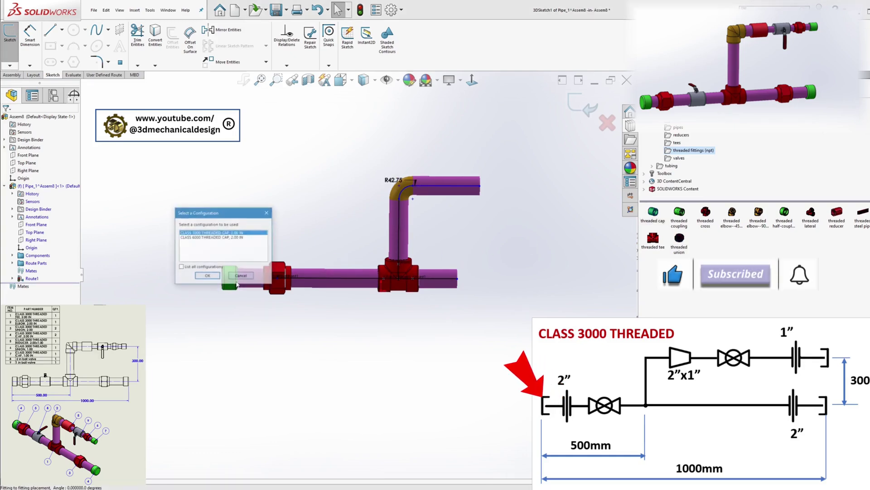
left_click(207, 275)
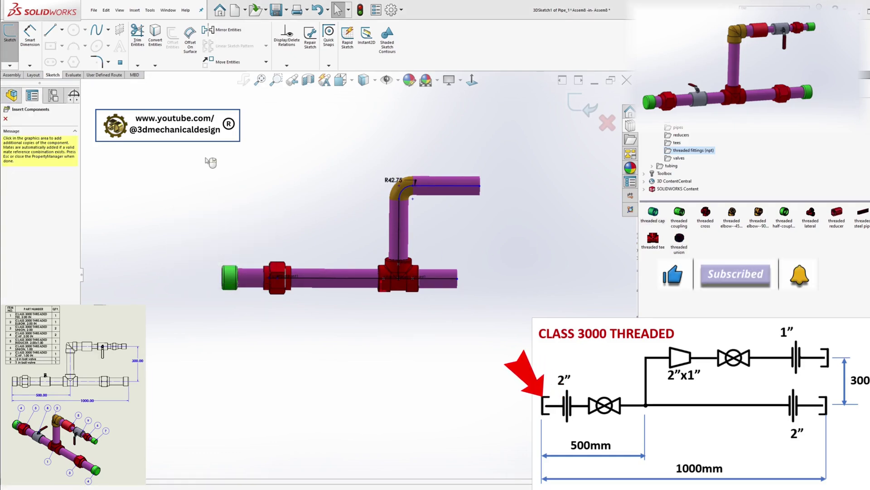
Dimension the upper branch 300 mm above the main run.
key("Escape")
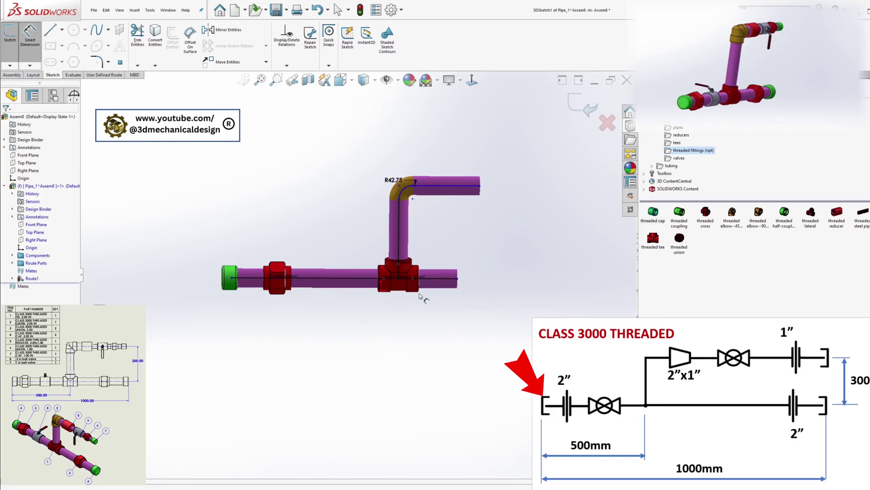
left_click(458, 279)
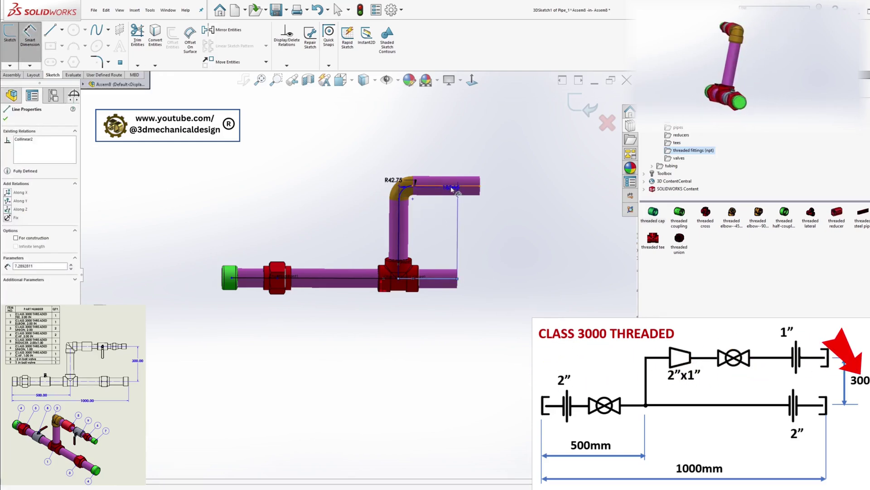
left_click(452, 190)
left_click(473, 222)
type("3")
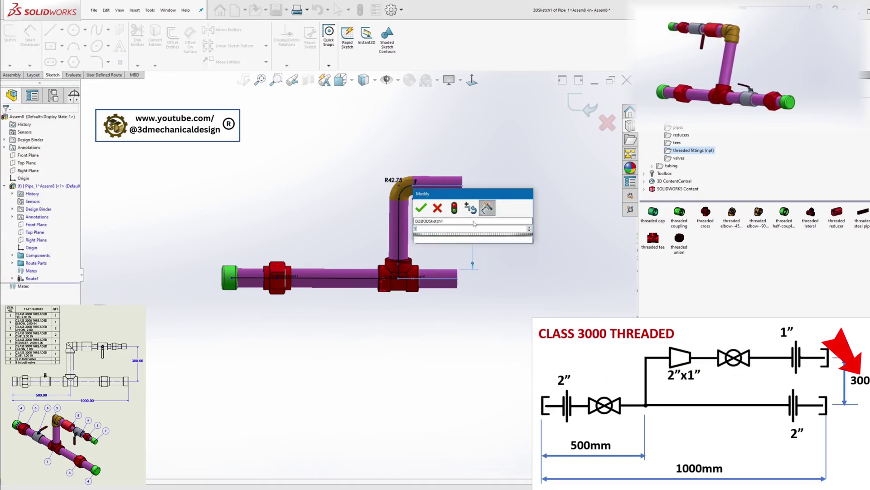
type("00")
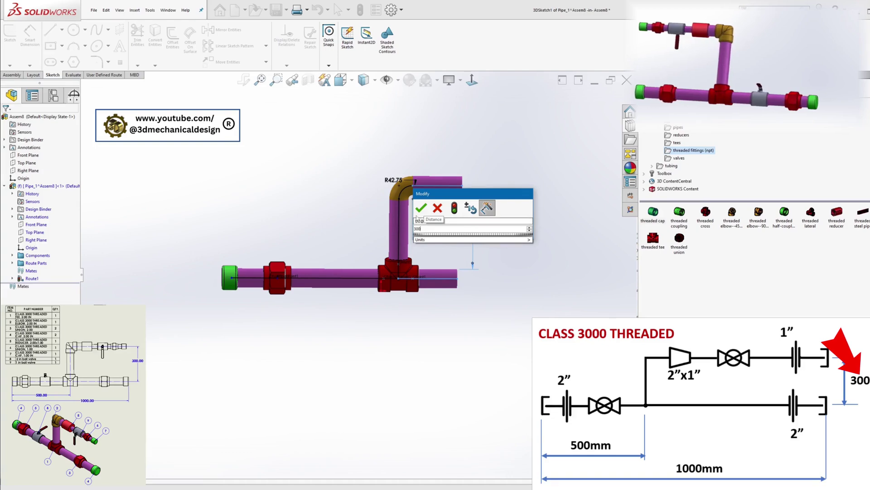
key("Return")
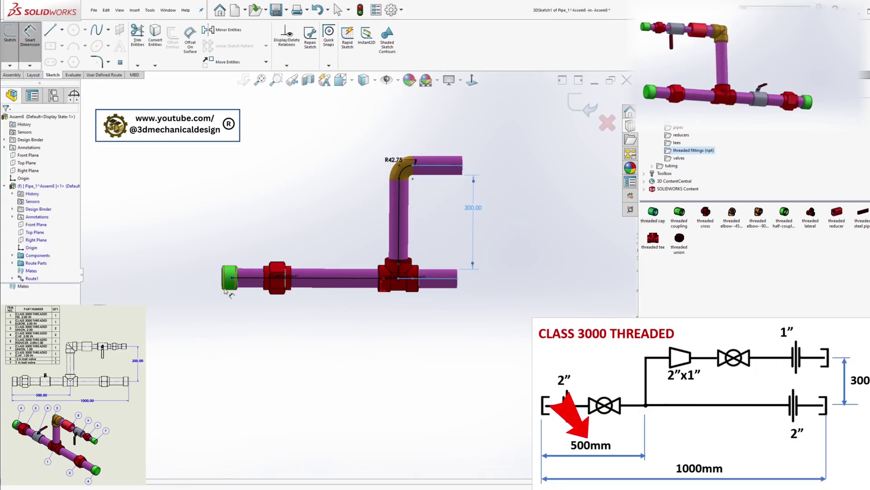
Dimension the tee riser 500 mm from the left end cap.
middle_click_drag(225, 290, 239, 286)
left_click(238, 282)
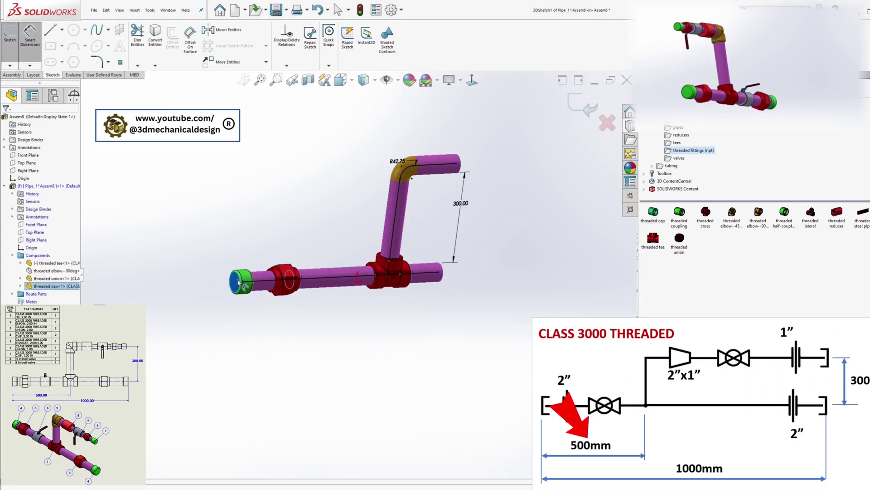
left_click(395, 233)
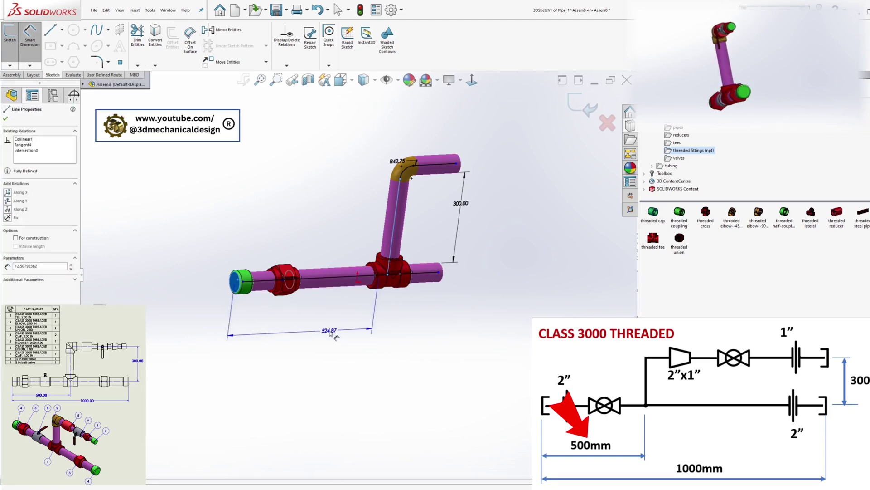
left_click(330, 334)
type("500")
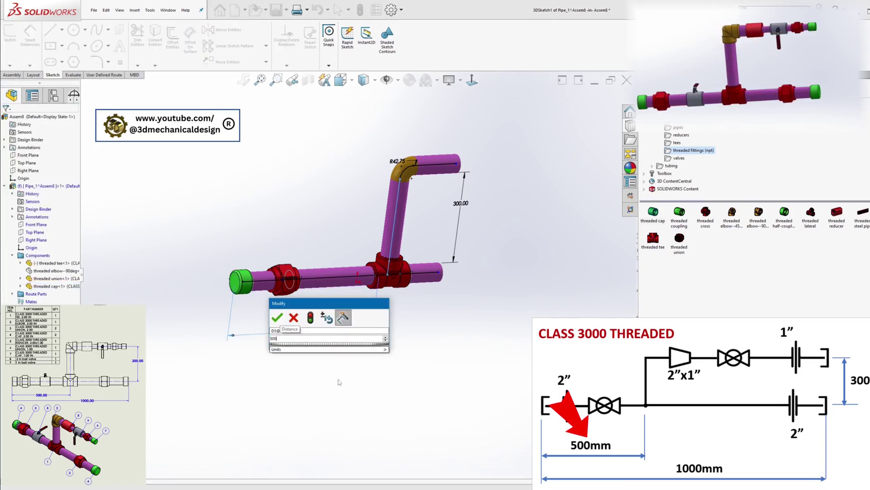
key("Return")
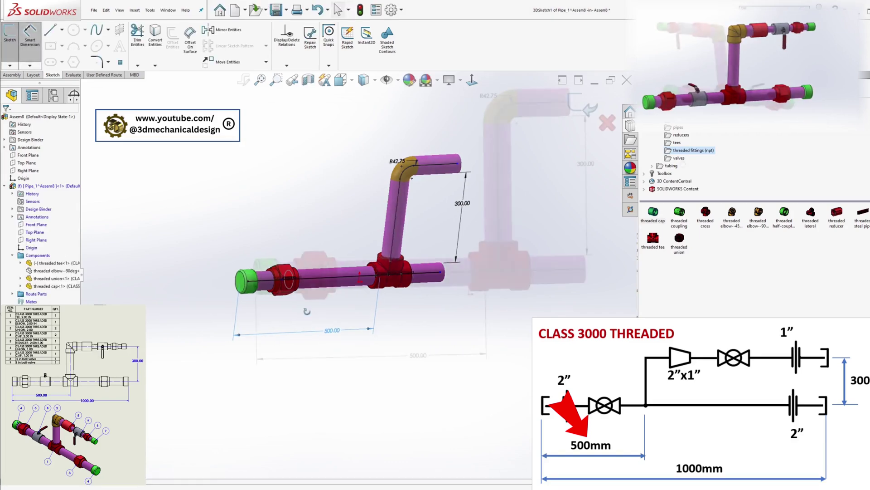
Place a ball valve on the left run without shortening the nipple, then extend the main line past the tee.
left_click(679, 158)
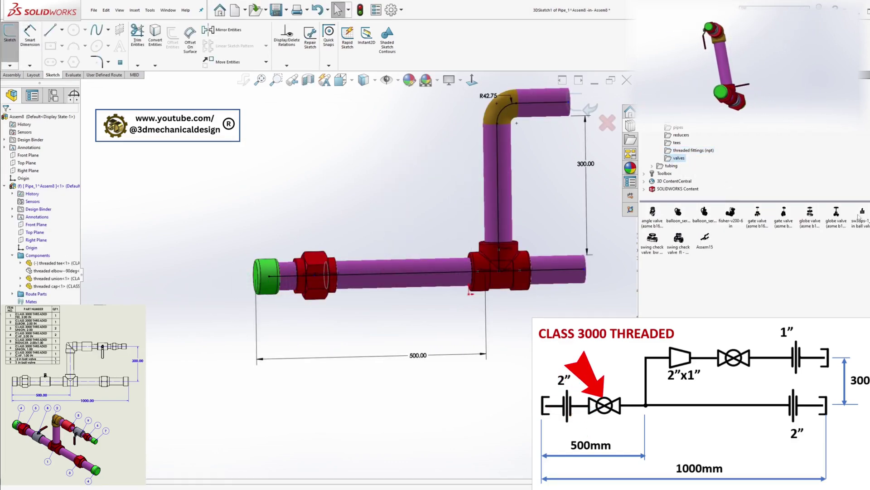
left_click_drag(859, 217, 401, 276)
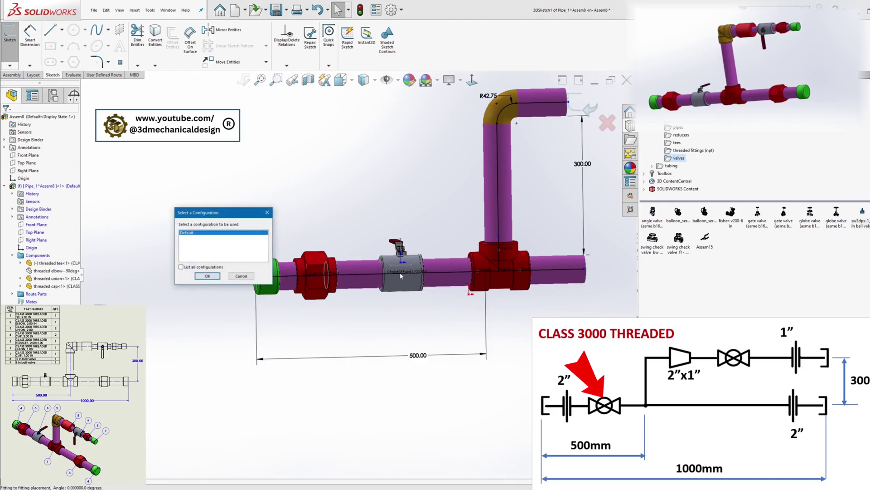
left_click(208, 277)
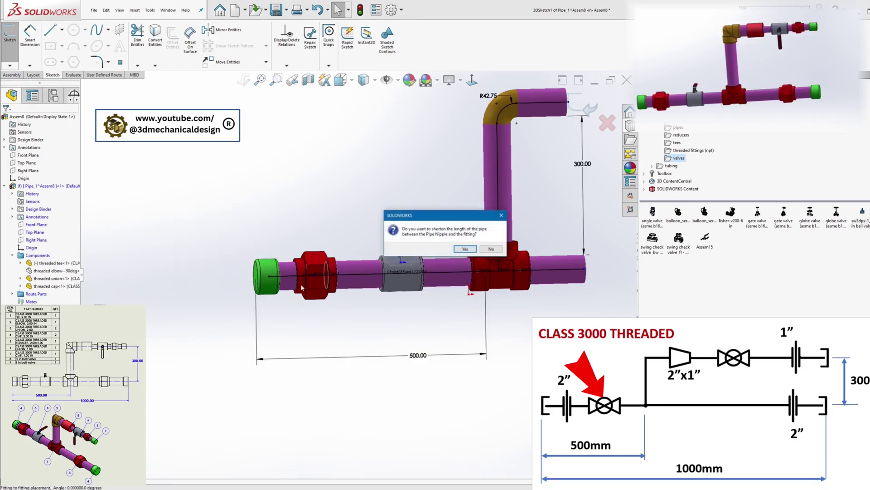
left_click(491, 249)
scroll(521, 243, "down", 3)
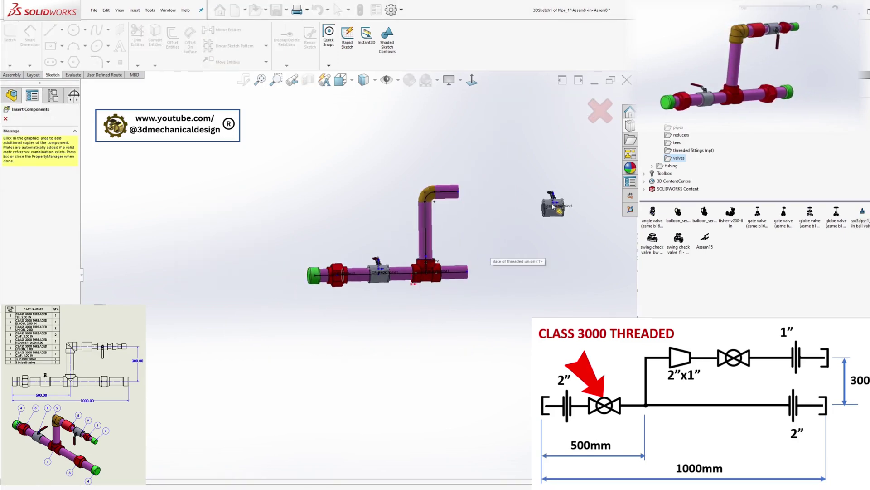
key("Escape")
scroll(472, 230, "up", 2)
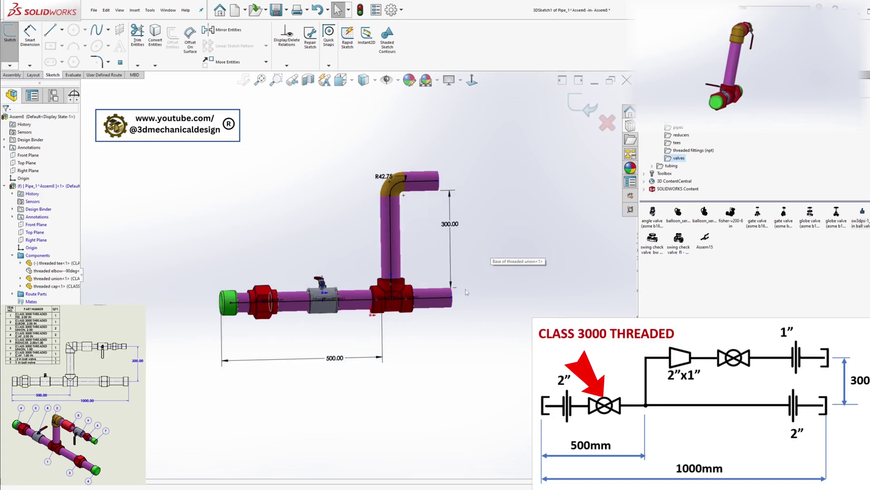
left_click_drag(451, 300, 554, 299)
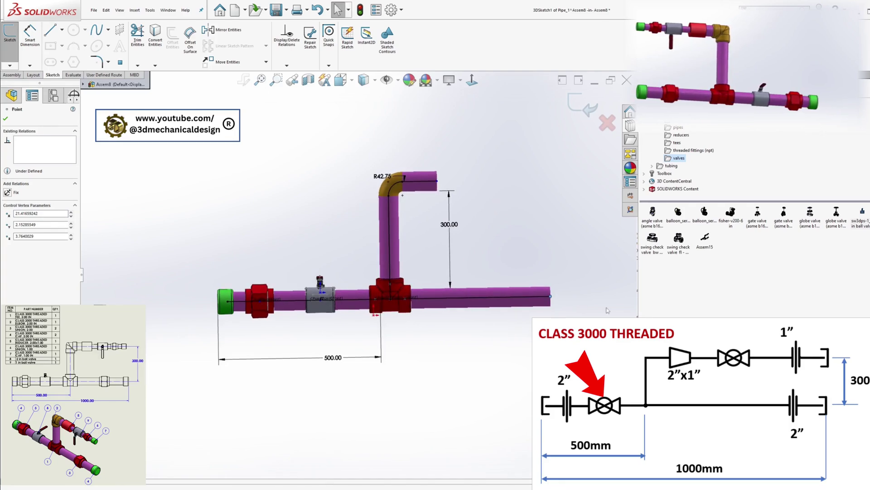
Fit a Class 3000 threaded union and threaded cap on the main run's right end.
left_click(693, 150)
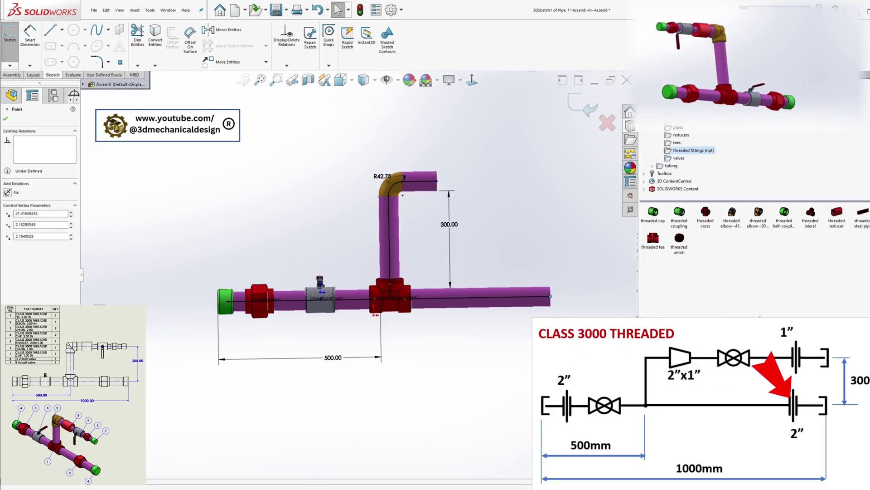
left_click_drag(679, 238, 551, 301)
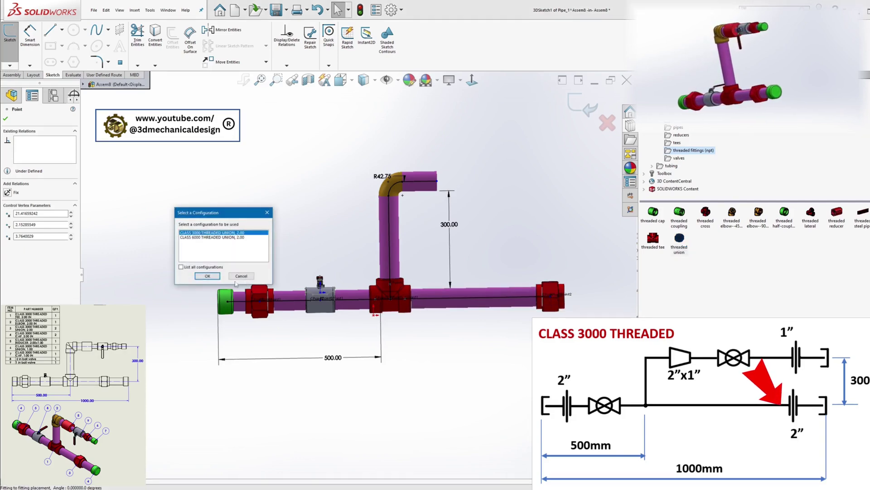
left_click(208, 276)
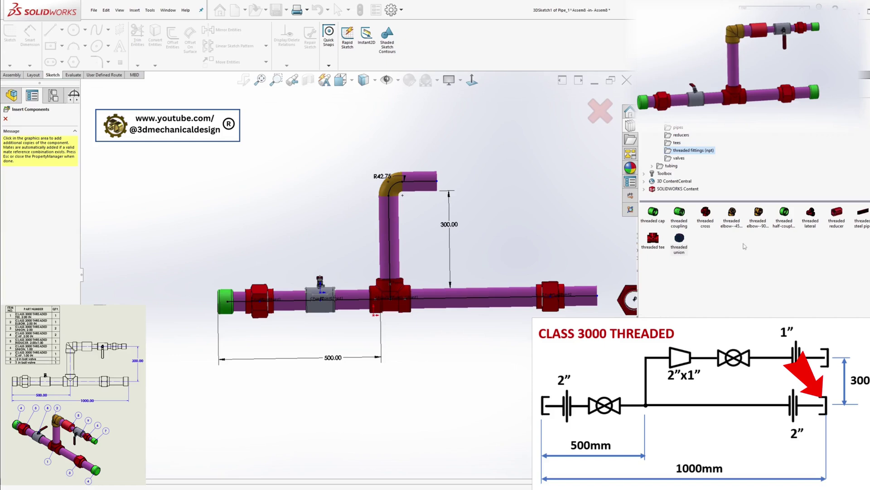
key("Escape")
left_click(654, 212)
left_click_drag(653, 212, 599, 297)
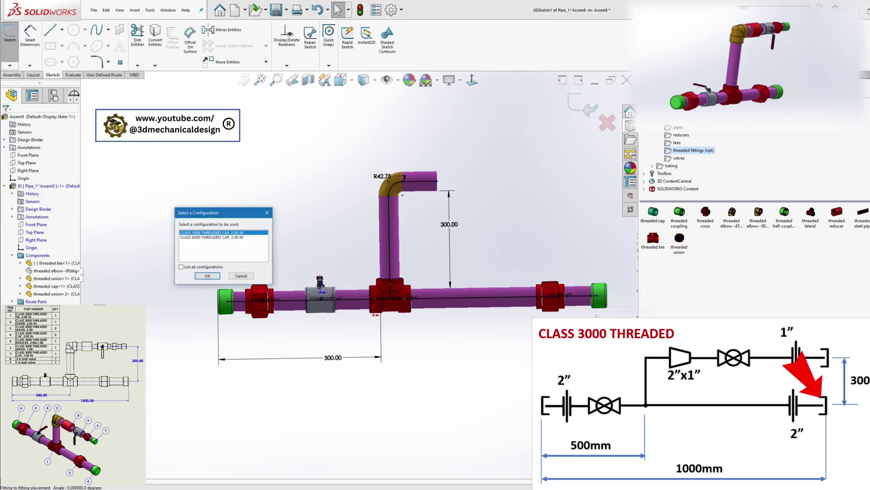
left_click(207, 276)
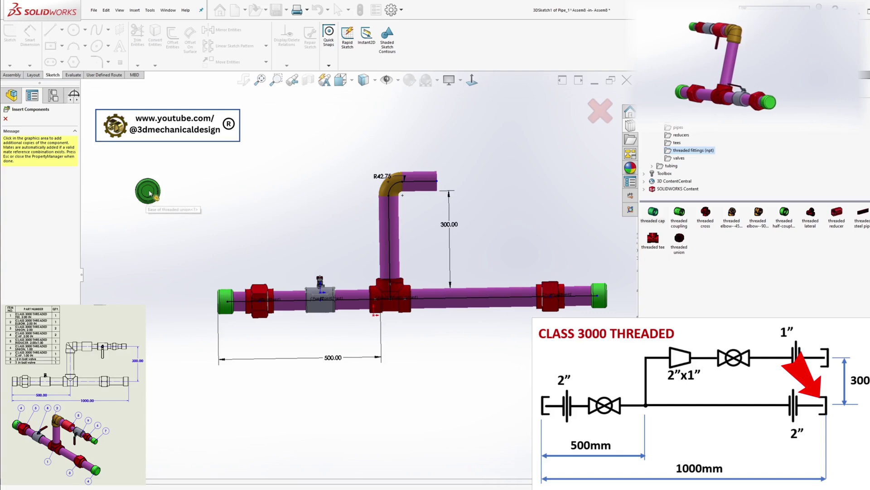
key("Escape")
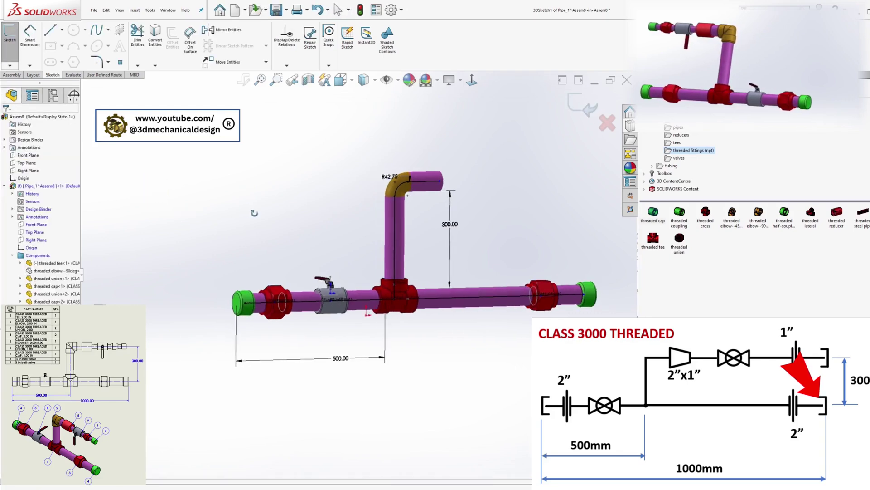
Add a 1000 mm dimension between the left and right end caps.
left_click(30, 34)
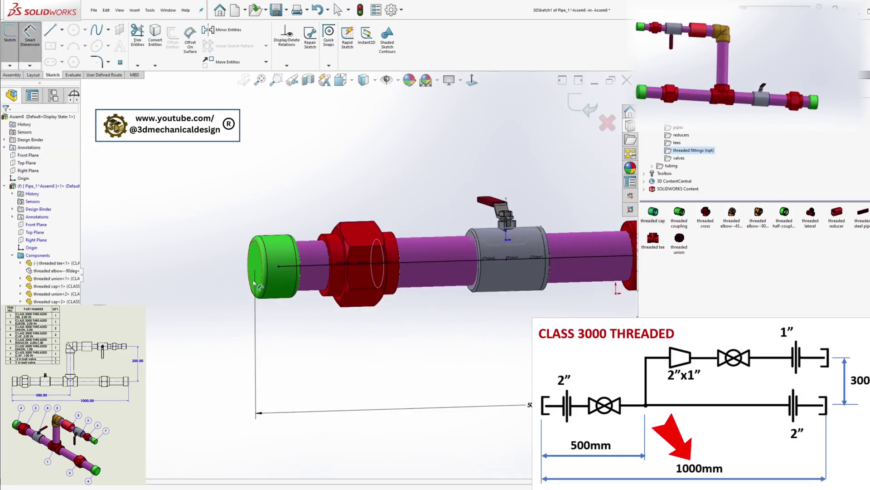
scroll(257, 265, "down", 5)
scroll(257, 265, "up", 5)
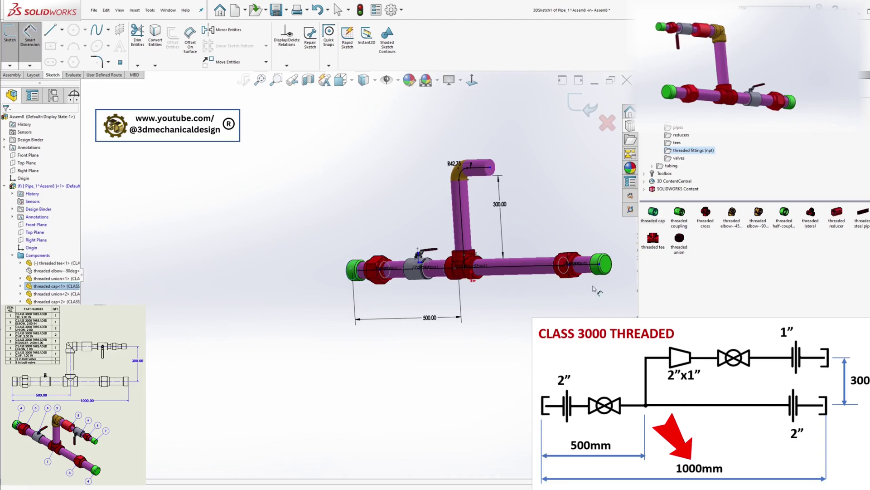
left_click(610, 265)
left_click(470, 345)
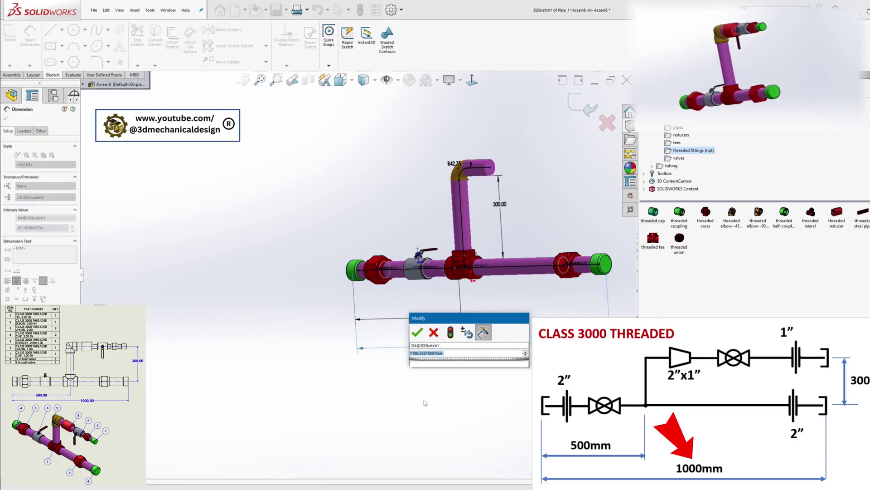
type("1000")
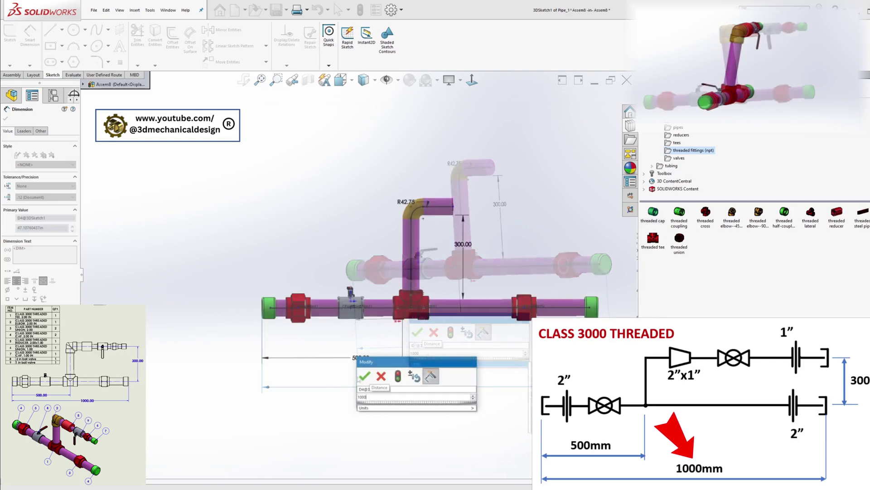
key("Return")
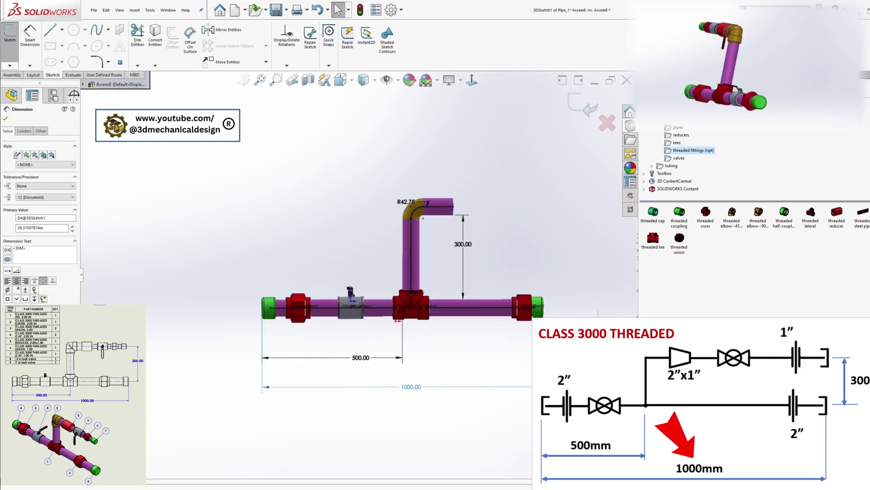
left_click(470, 371)
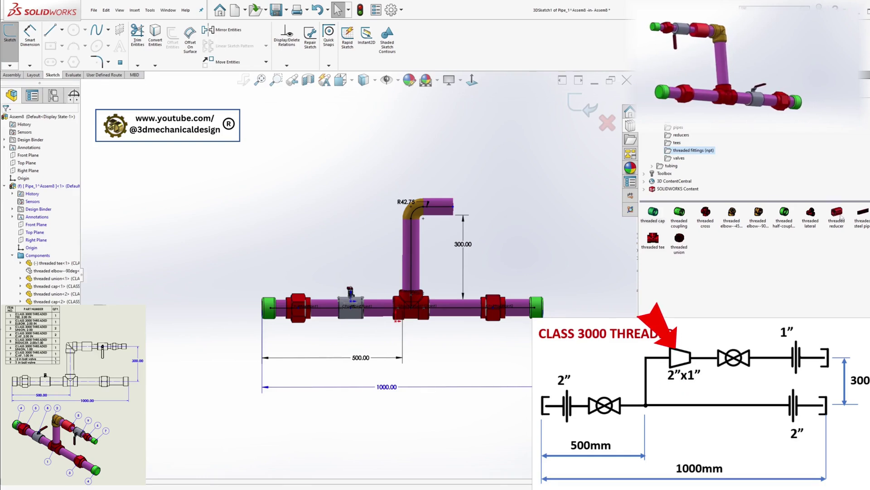
Fit the Class 3000 2.00x1.00 threaded reducer on the upper branch and drag a ball valve to its end.
left_click_drag(836, 213, 453, 209)
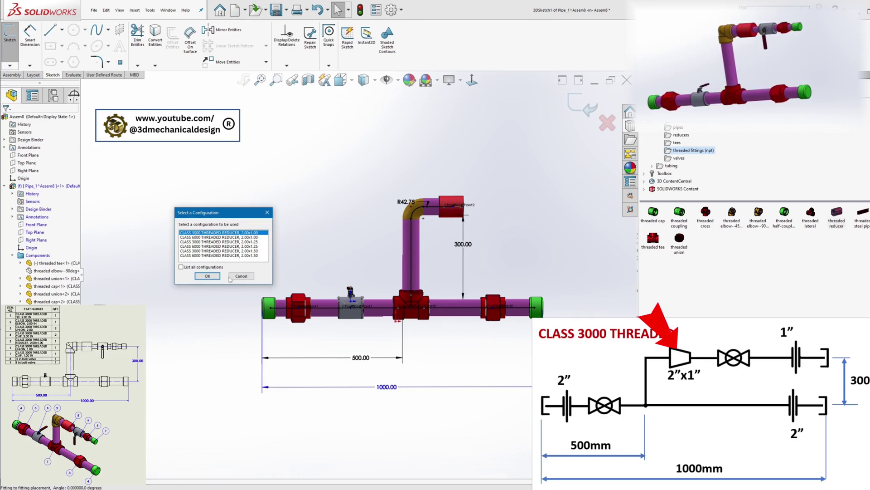
left_click(207, 275)
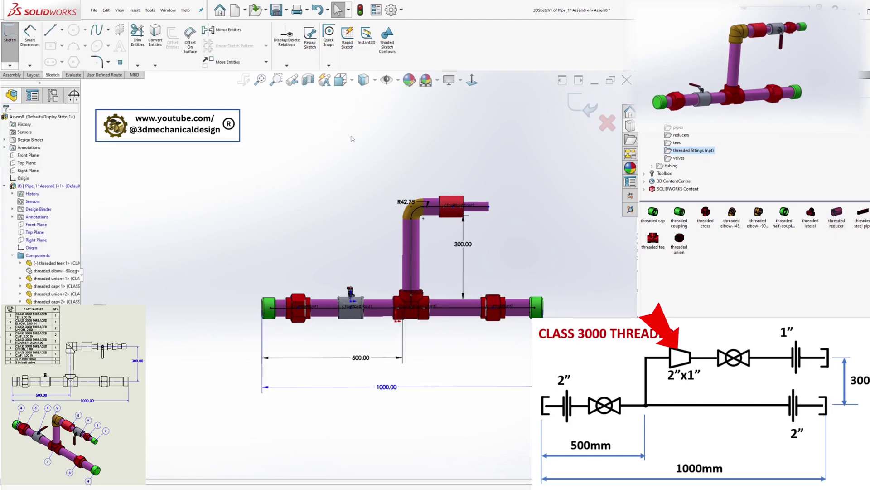
left_click(679, 158)
left_click_drag(859, 225, 490, 209)
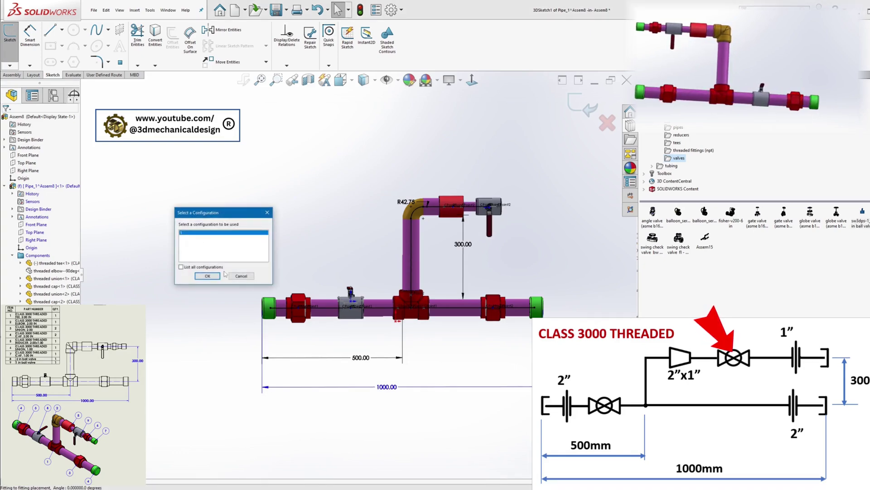
Accept the ball valve configuration and keep the pipe nipple length unchanged.
left_click(207, 276)
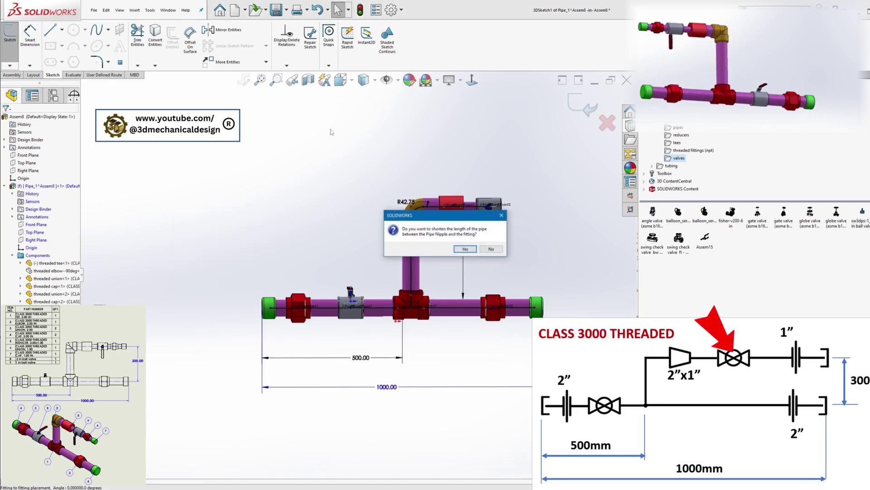
left_click(491, 249)
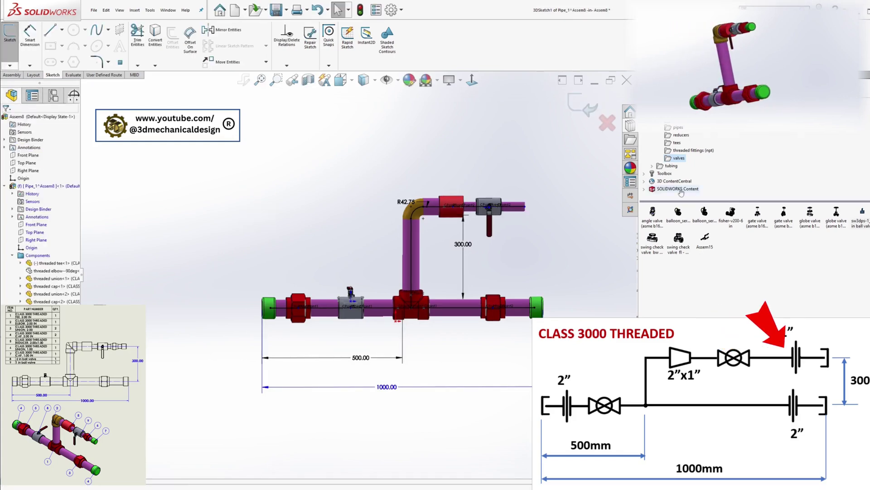
Place a Class 3000 threaded union on the upper pipe end just past the 1-inch ball valve.
left_click(683, 150)
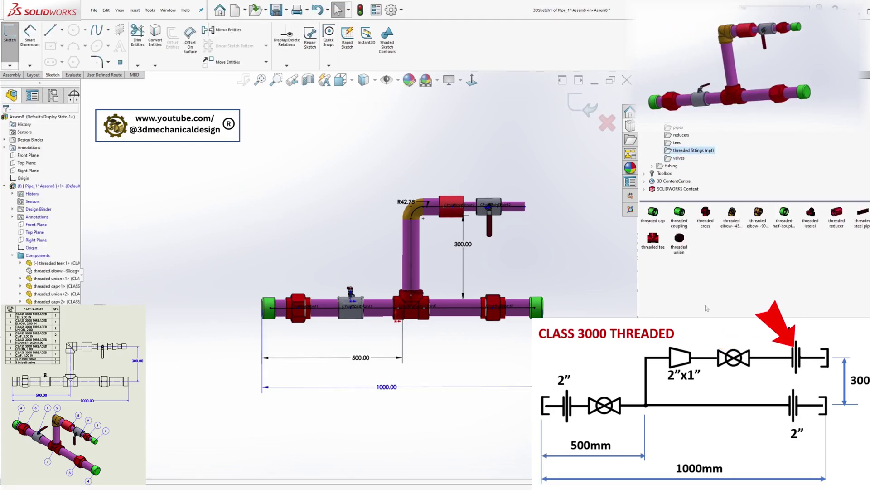
left_click_drag(679, 239, 527, 210)
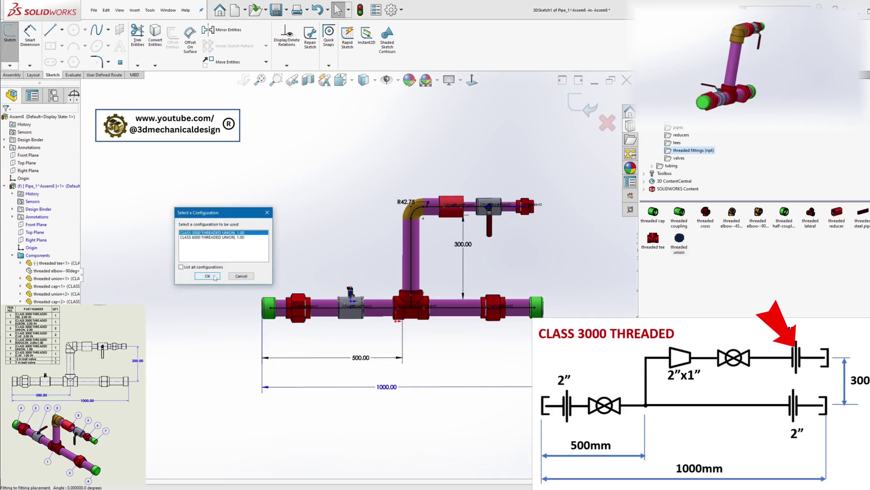
left_click(215, 277)
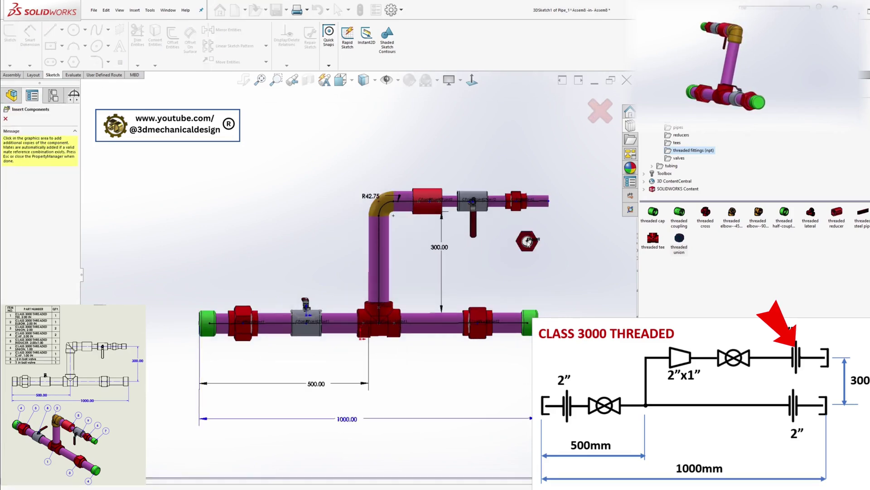
key("Escape")
scroll(524, 211, "down", 5)
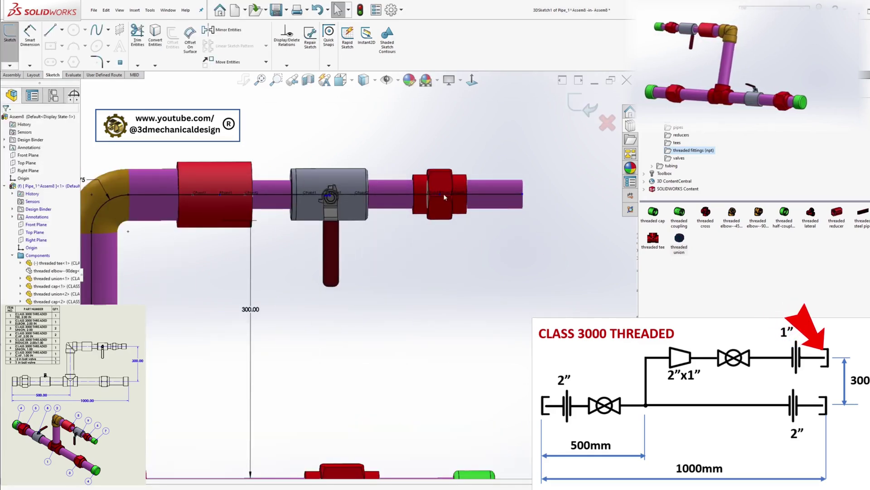
left_click(437, 195)
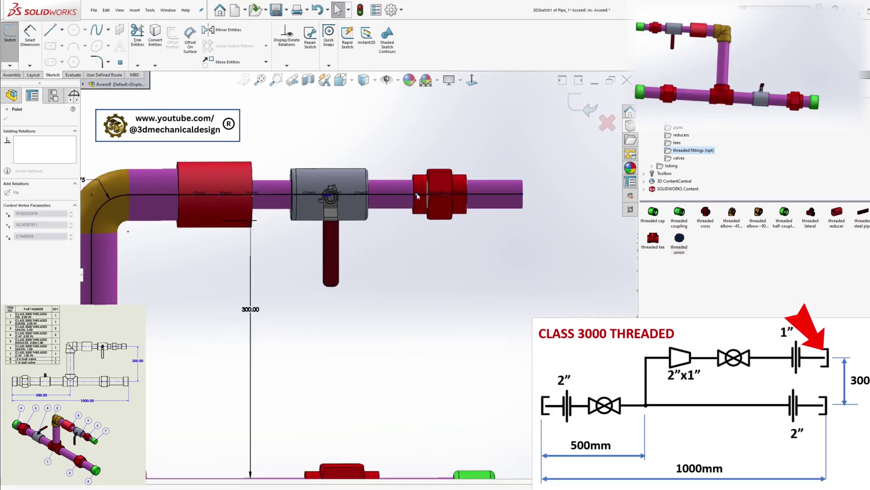
scroll(418, 196, "up", 5)
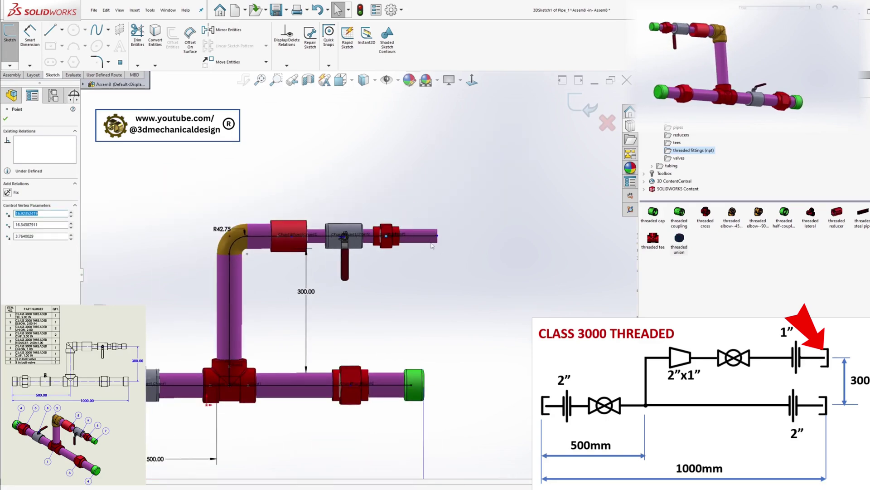
Cap the upper branch end with a CLASS 3000 THREADED CAP 1.00 IN and shift the route end slightly left.
left_click_drag(654, 212, 438, 237)
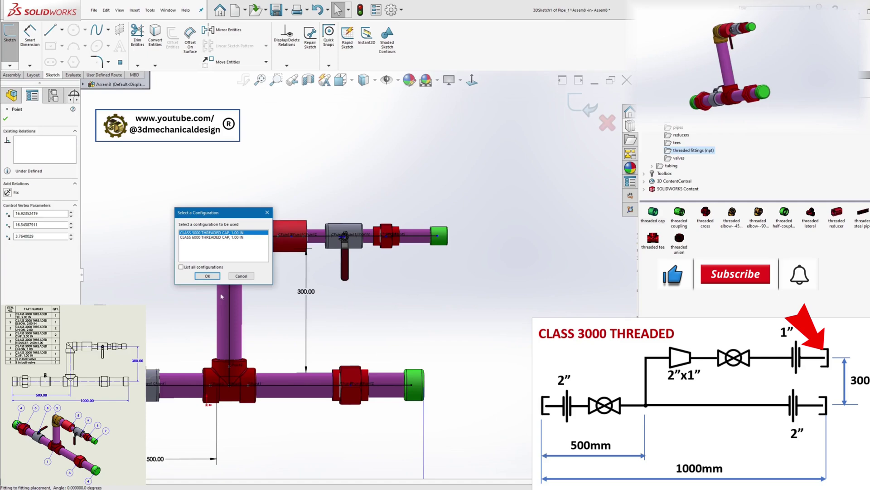
left_click(208, 277)
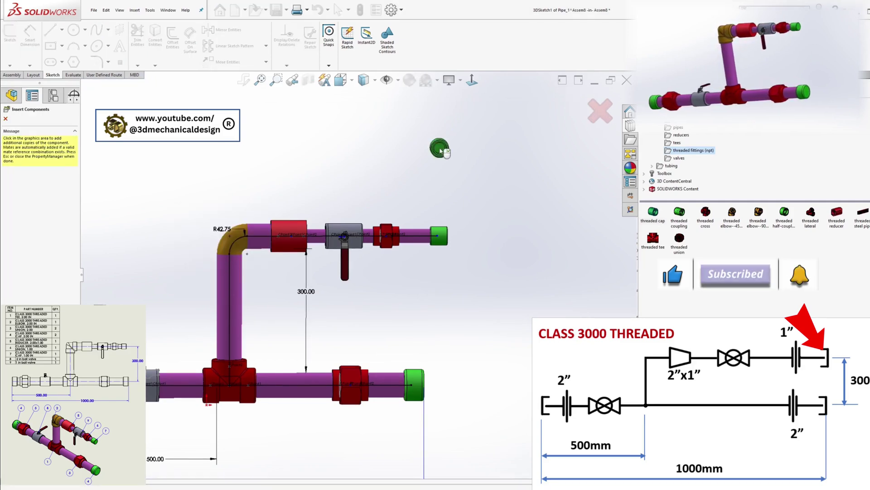
key("Escape")
key("f")
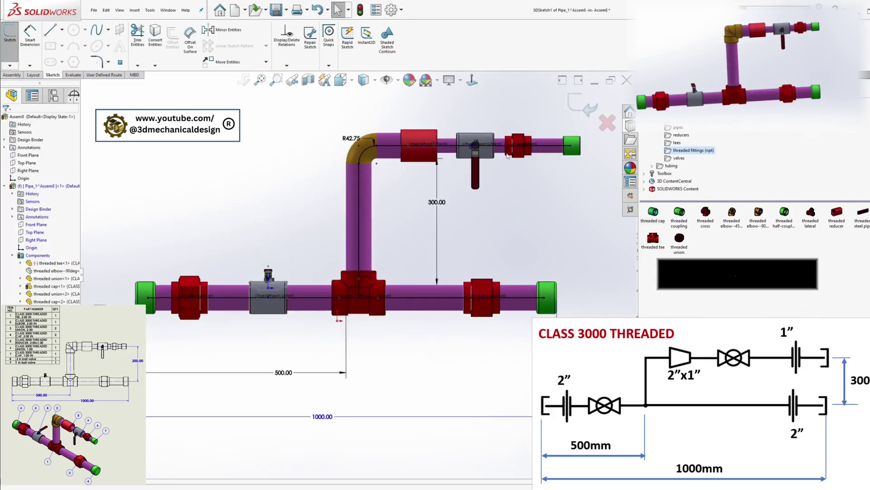
left_click_drag(570, 145, 553, 149)
Orbit to an isometric view, fit the piping, and exit route editing back to Assem8.
left_click(402, 238)
scroll(401, 238, "up", 5)
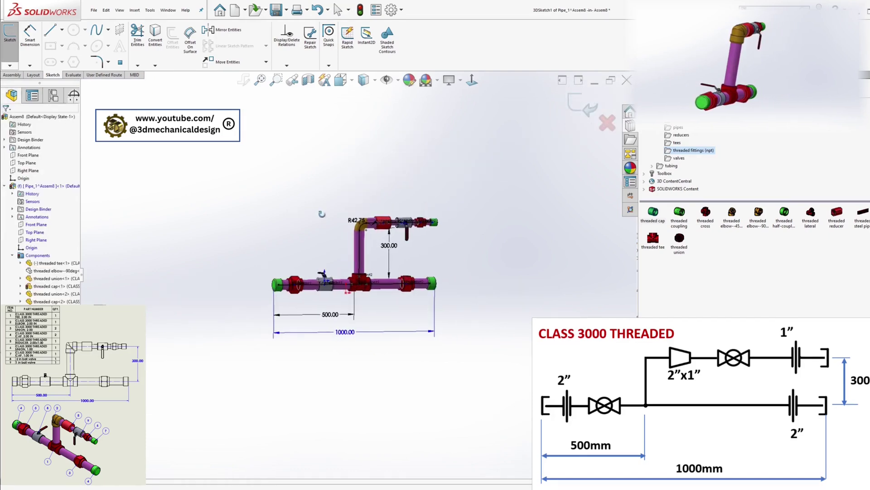
middle_click_drag(401, 238, 324, 233)
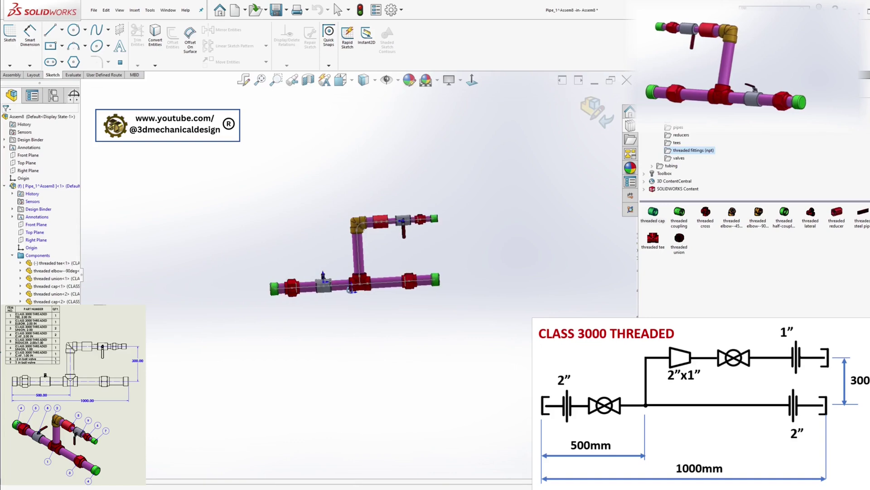
key("f")
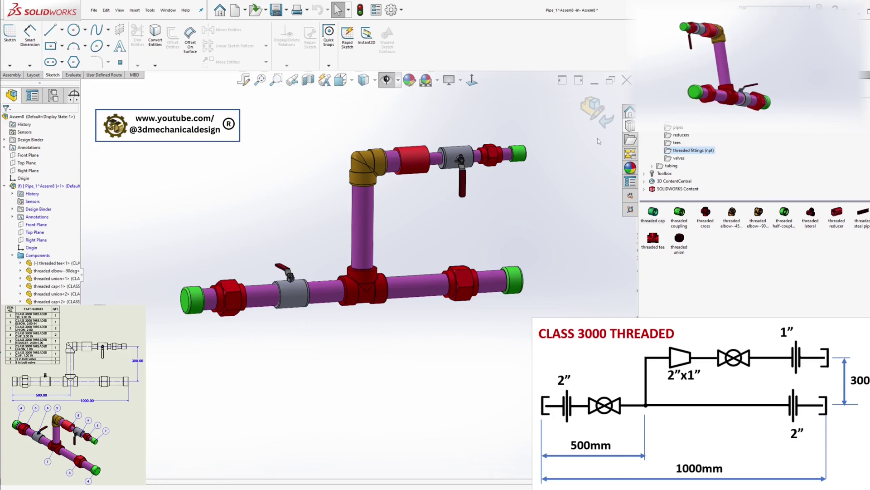
left_click(598, 112)
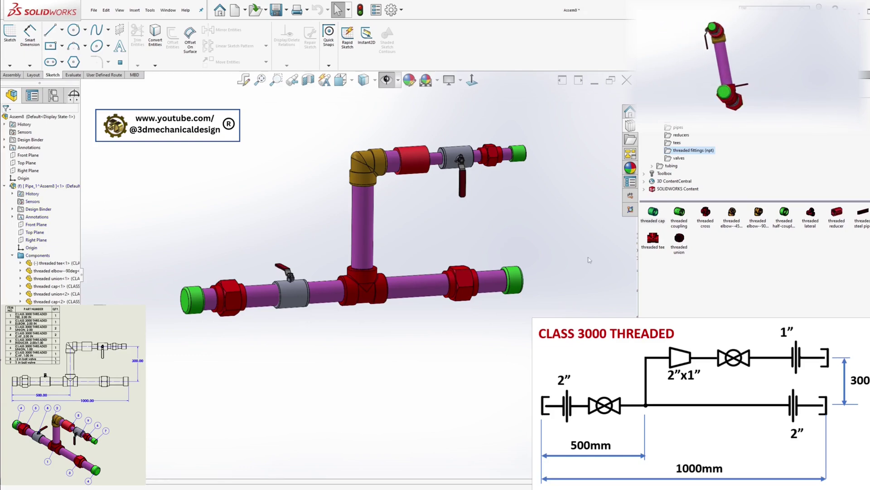